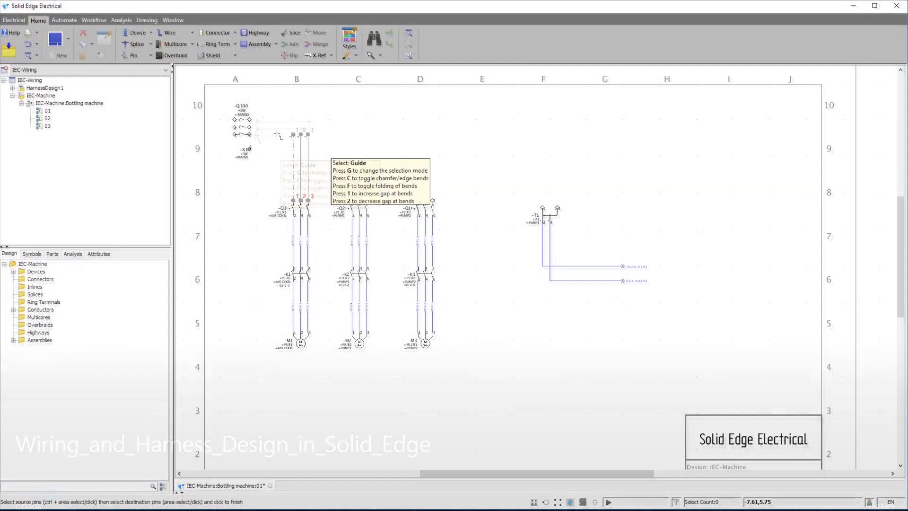
Finish the guide wires from Q100 to Q1, then box-select Q2's top pins as the next destinations
left_click(254, 138)
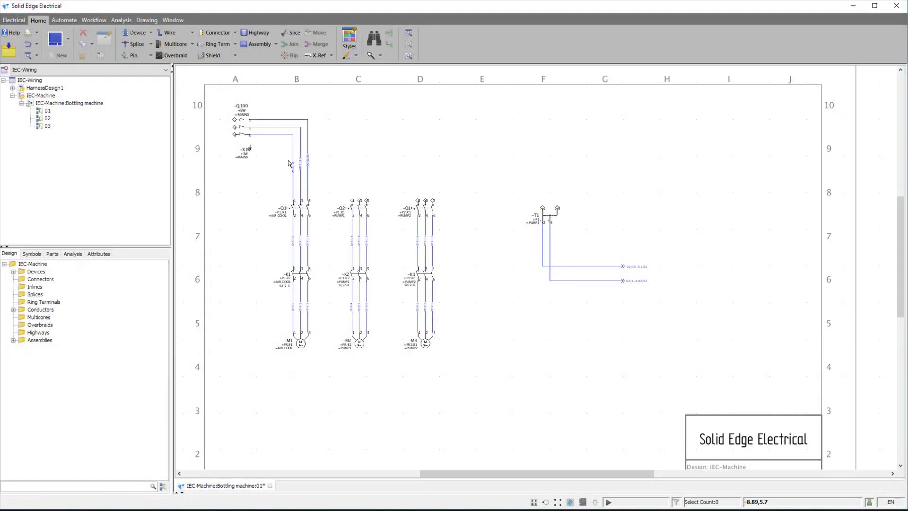
left_click_drag(348, 193, 374, 205)
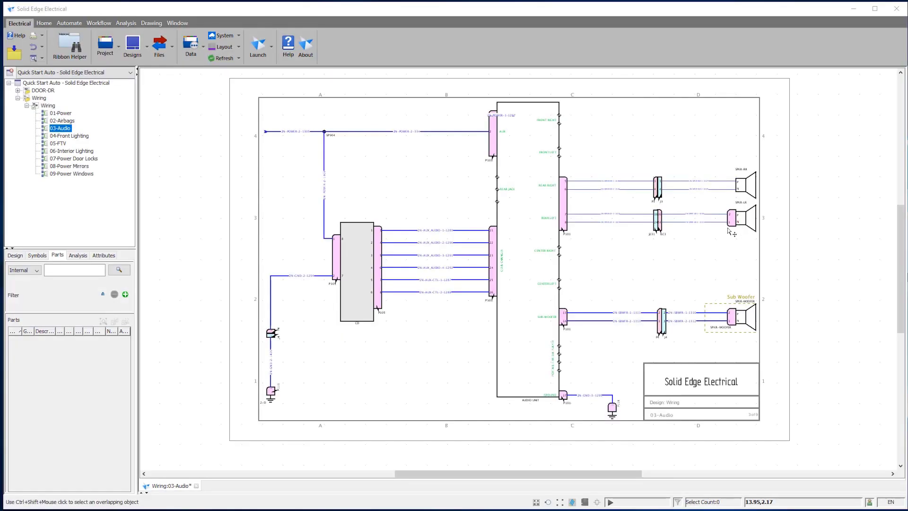
Zoom to speaker SPKR-RR and generate its harness connector P923
scroll(739, 226, "up", 4)
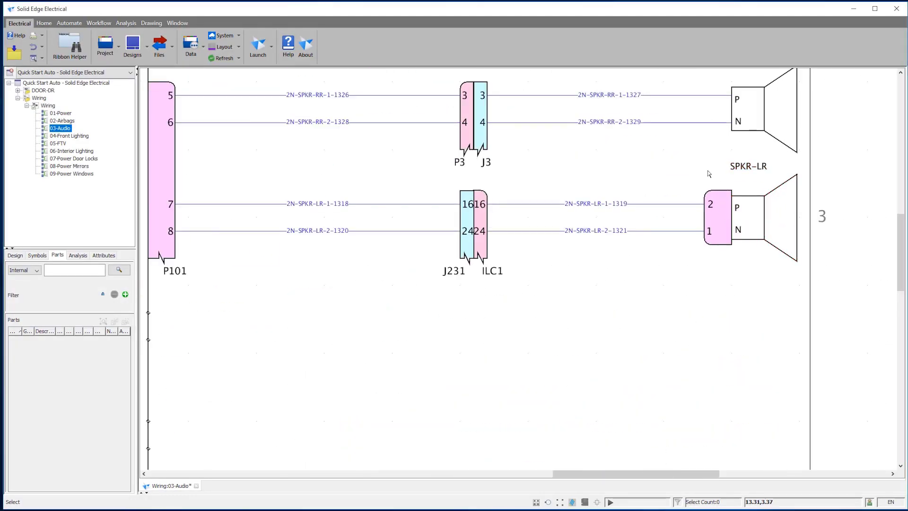
middle_click_drag(710, 173, 701, 254)
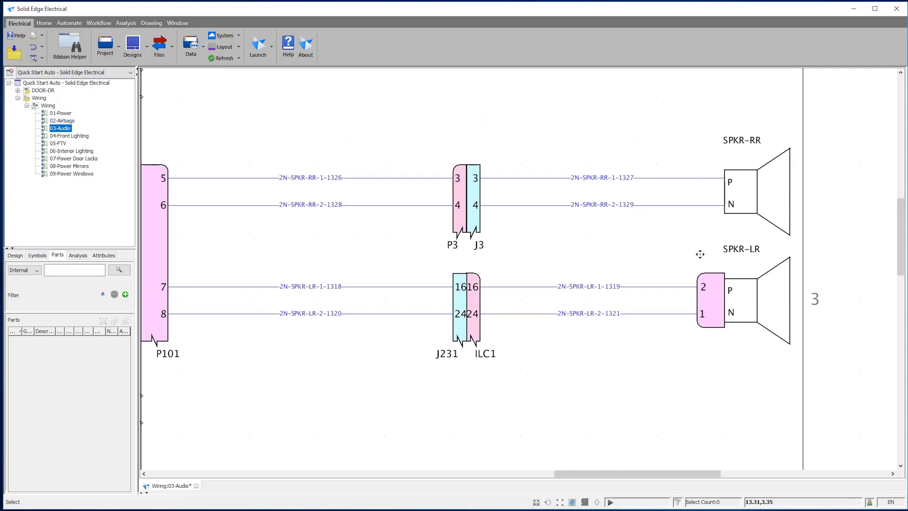
right_click(750, 197)
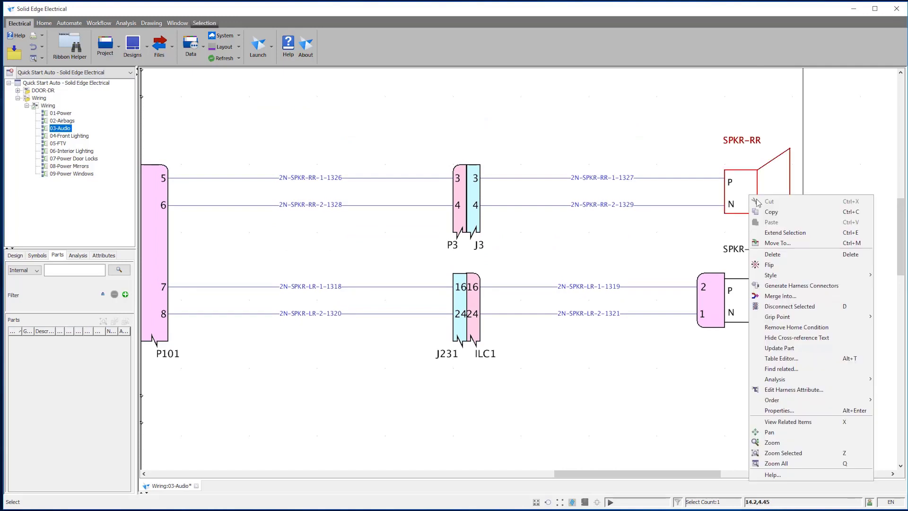
left_click(803, 286)
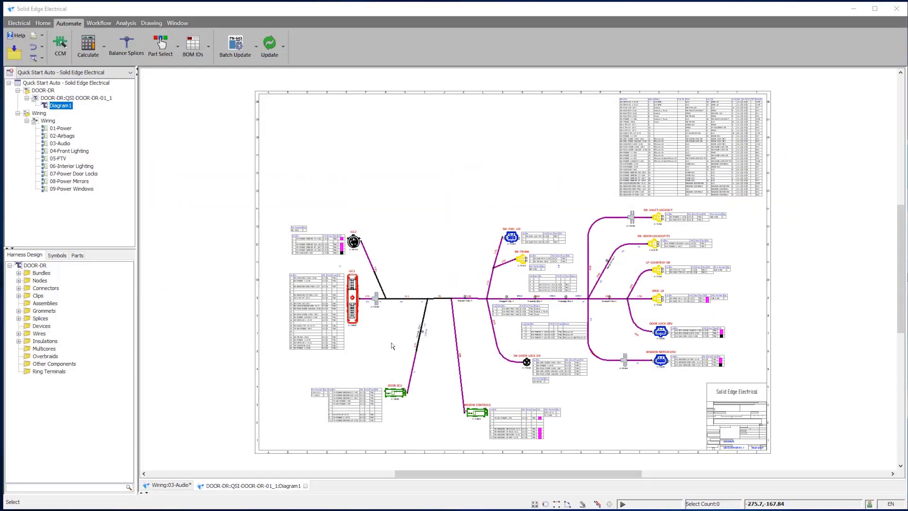
Pan DOOR-DR Diagram1 to ILC2 and the full wire table, then show the Calculate and Part Select options
scroll(392, 345, "up", 5)
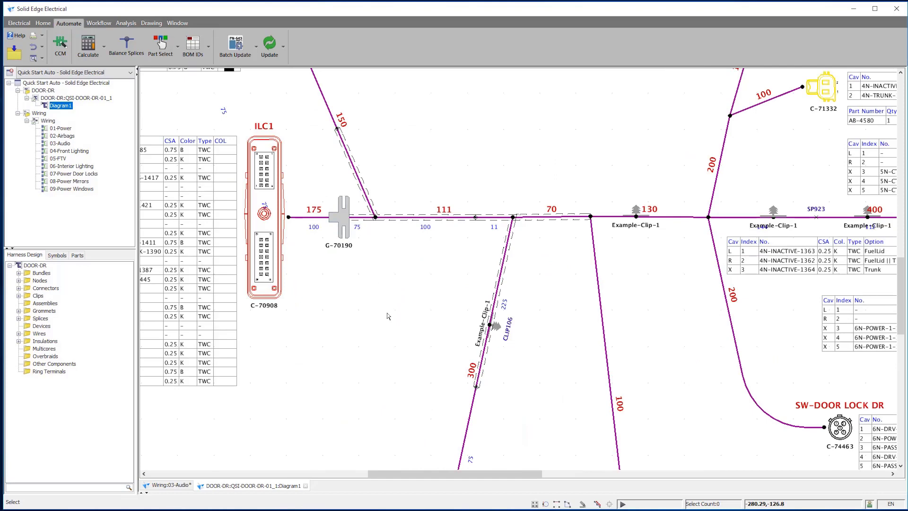
middle_click_drag(388, 316, 481, 413)
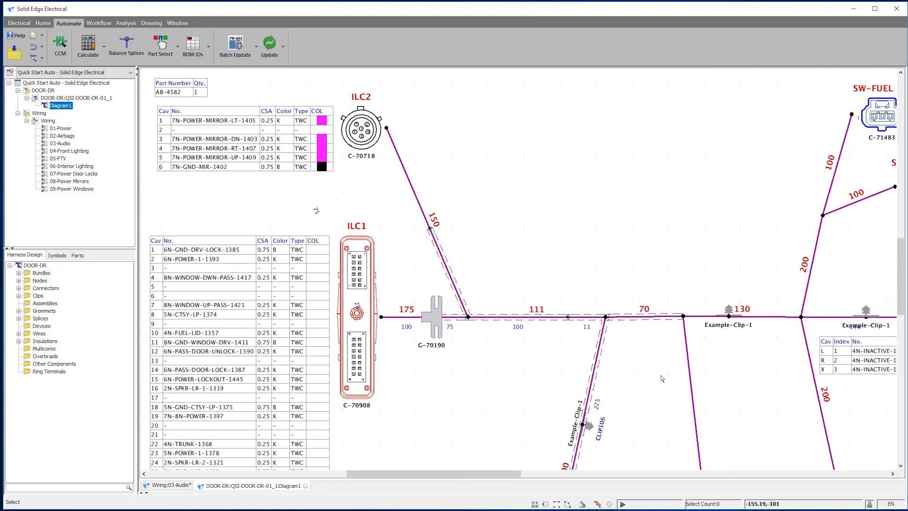
scroll(663, 378, "right", 10)
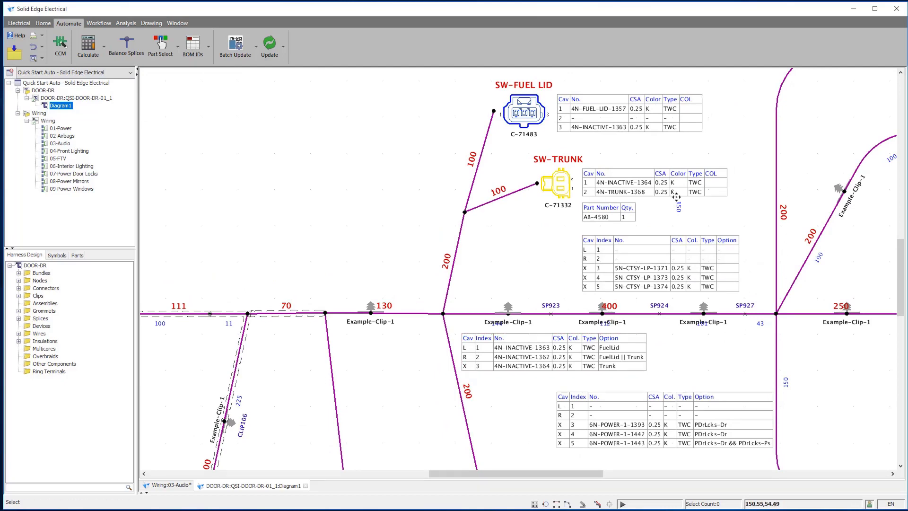
middle_click_drag(747, 150, 463, 327)
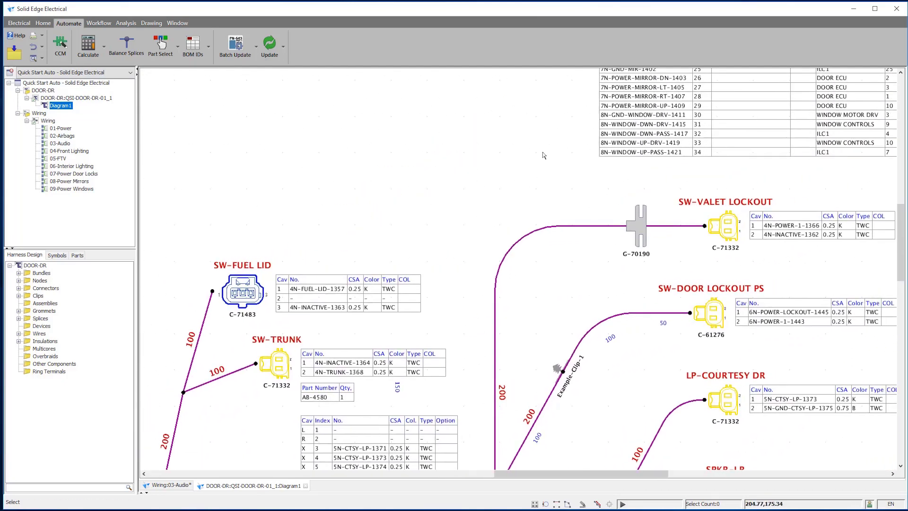
middle_click_drag(543, 152, 356, 386)
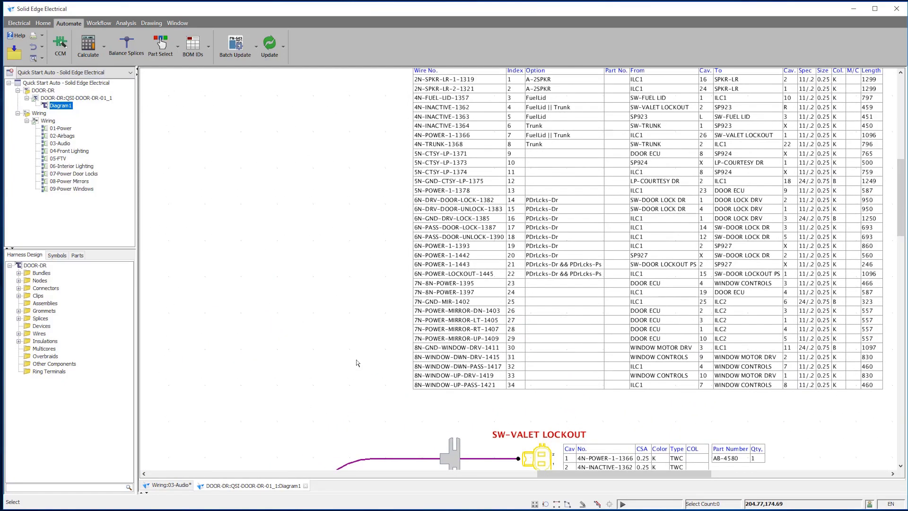
left_click(103, 47)
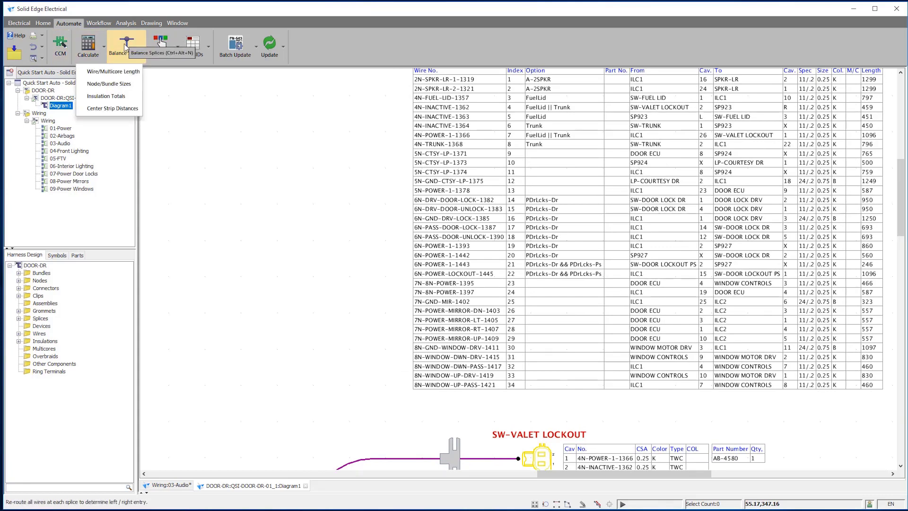
left_click(178, 48)
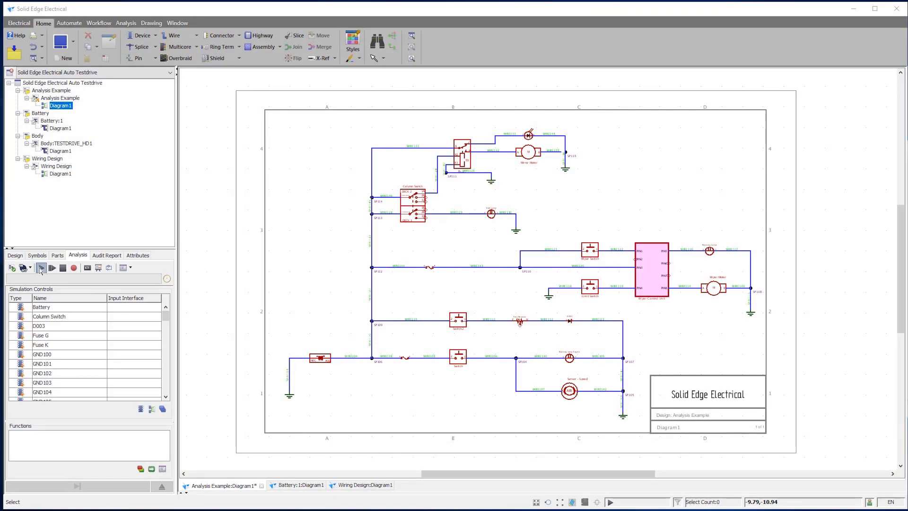
Start the Analysis Example simulation and zoom into the Mirror Motor circuit
left_click(40, 269)
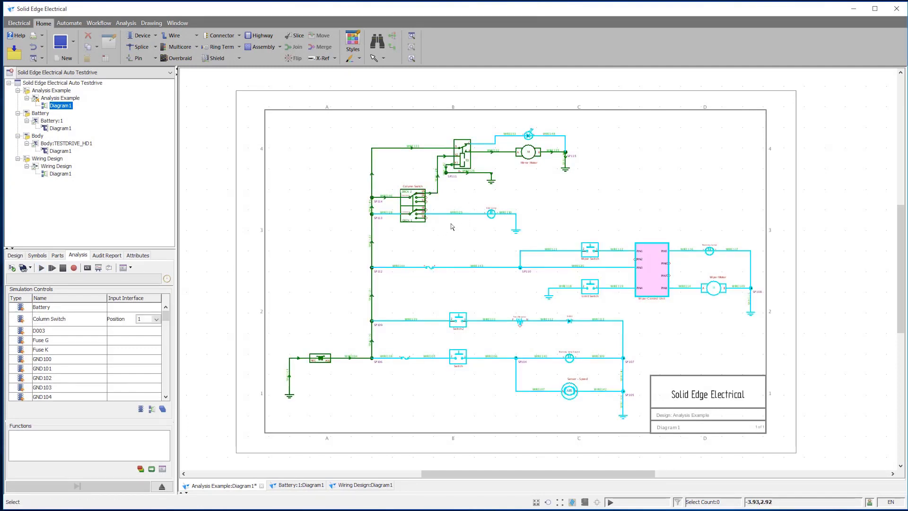
scroll(452, 227, "up", 5)
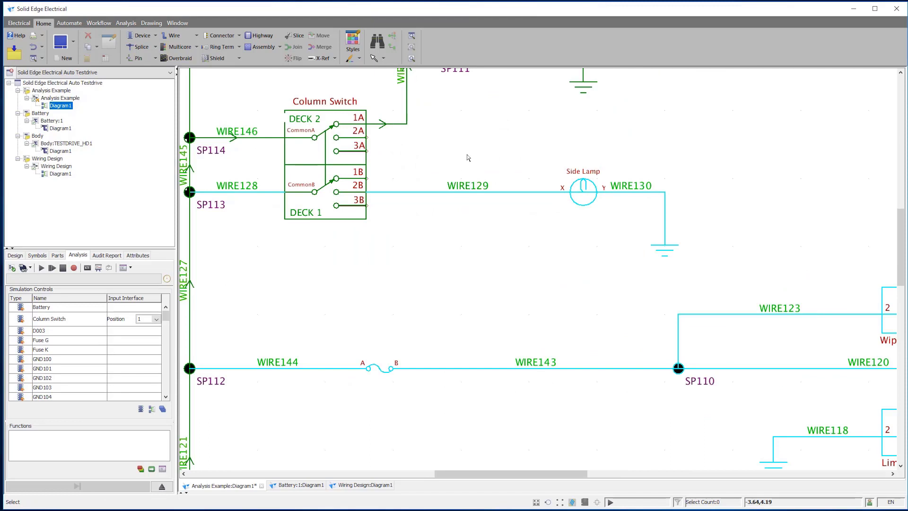
middle_click_drag(467, 155, 461, 314)
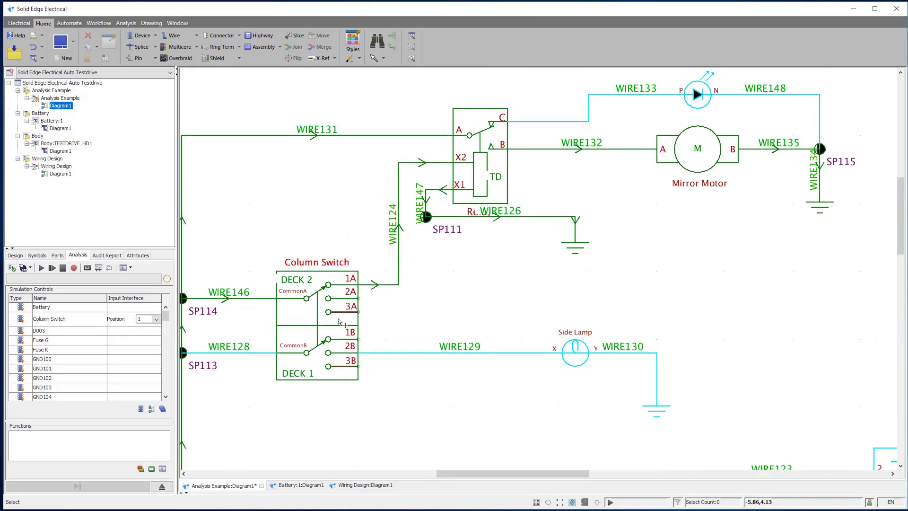
Set the Column Switch to position 2, switch to Numeric simulation, and check Side Lamp and WIRE130 readings
mouse_move(340, 323)
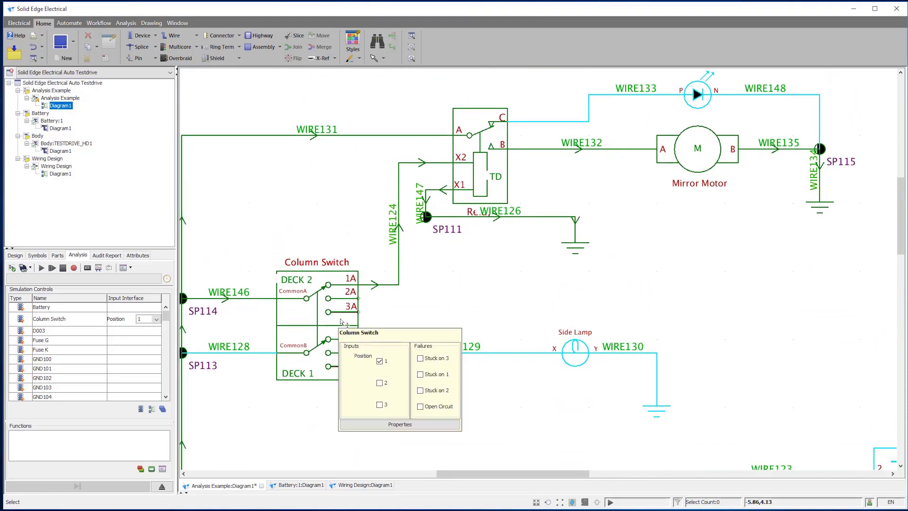
left_click(380, 383)
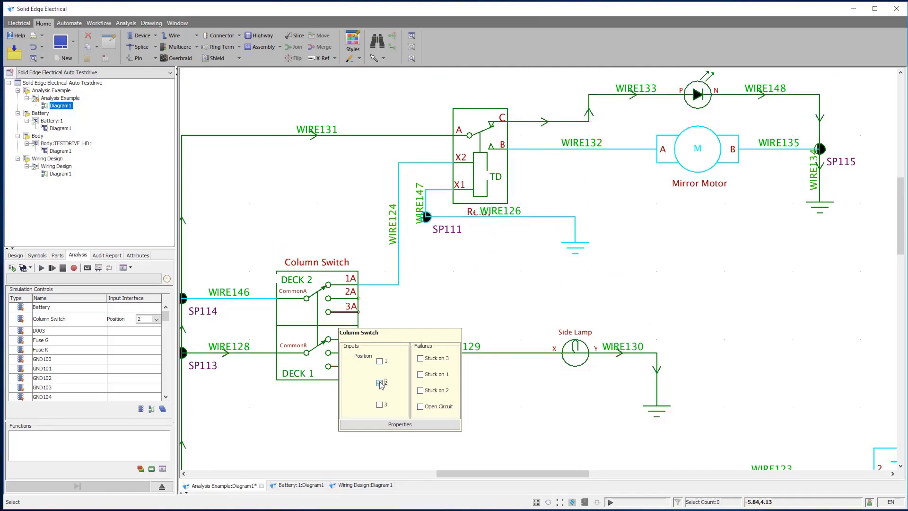
left_click(30, 268)
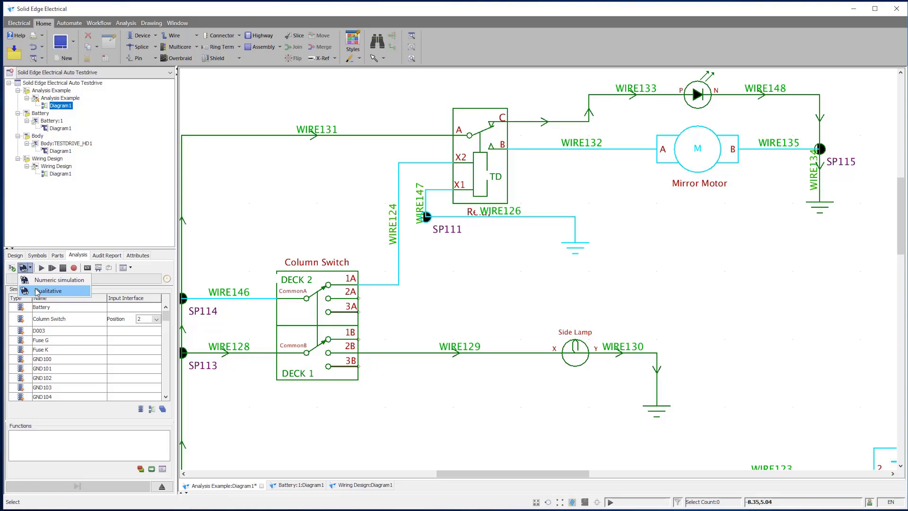
left_click(37, 280)
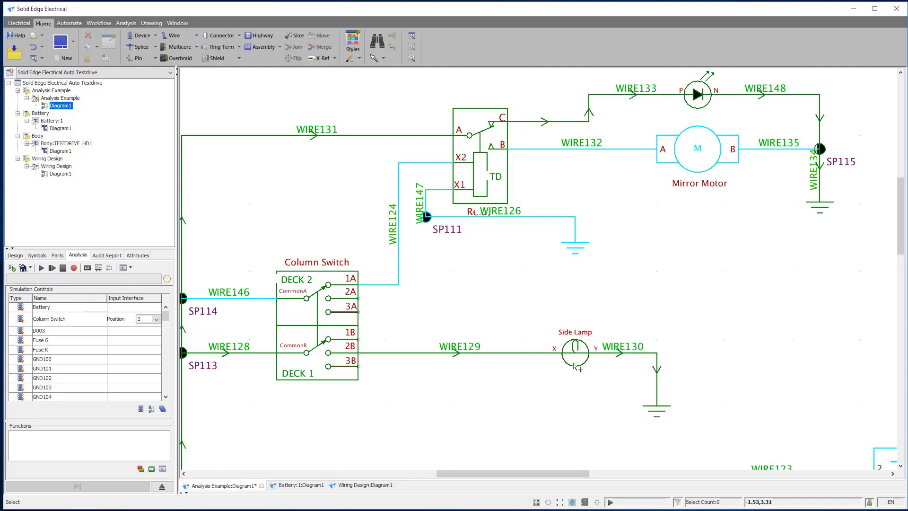
mouse_move(573, 366)
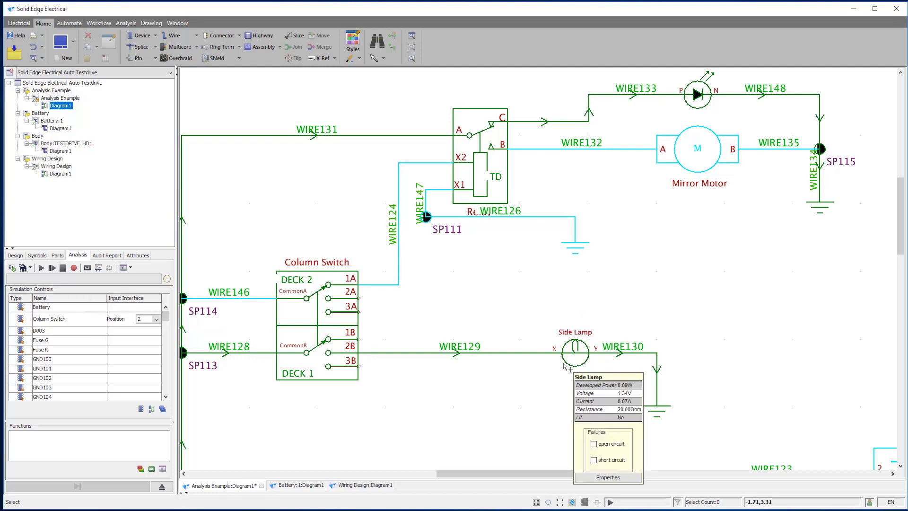
mouse_move(605, 356)
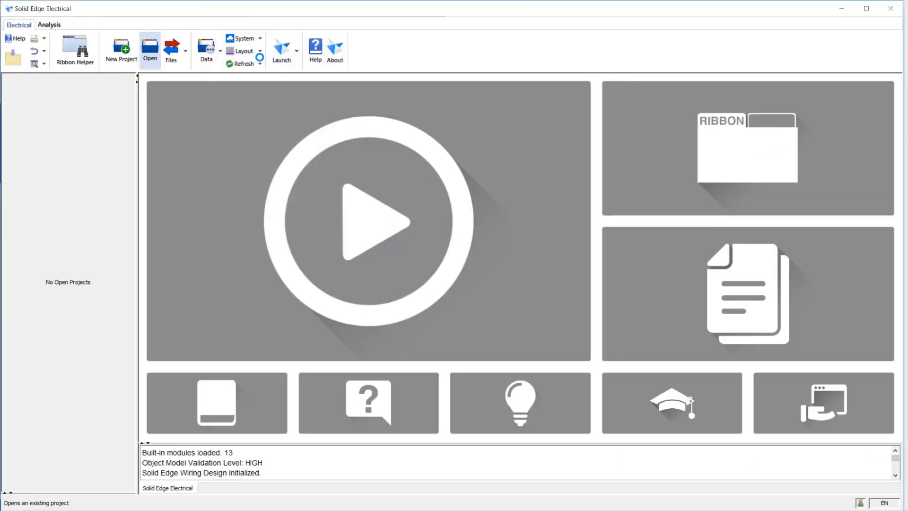
Open the Bottle Top Tension Tester project
double_click(78, 108)
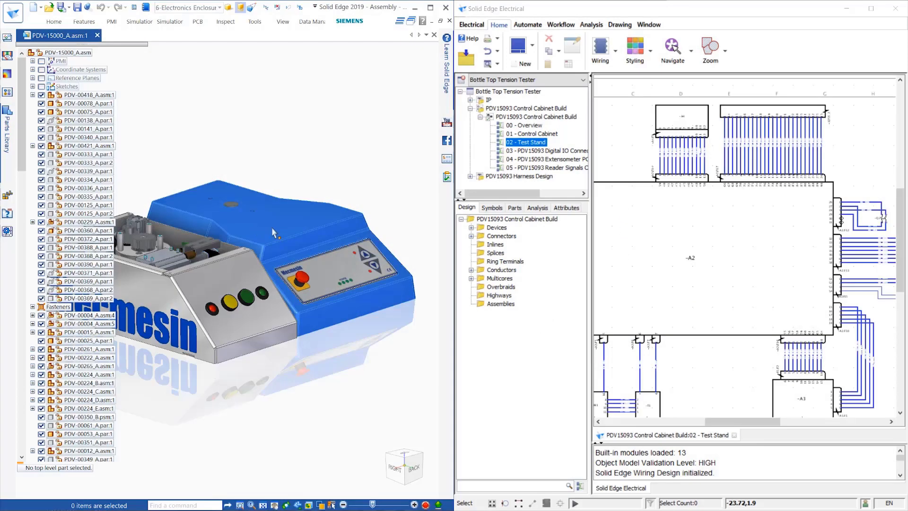
View the assembly from underneath, connect the 3D harness to Electrical, and cross-select the board connector's wires
left_click(404, 473)
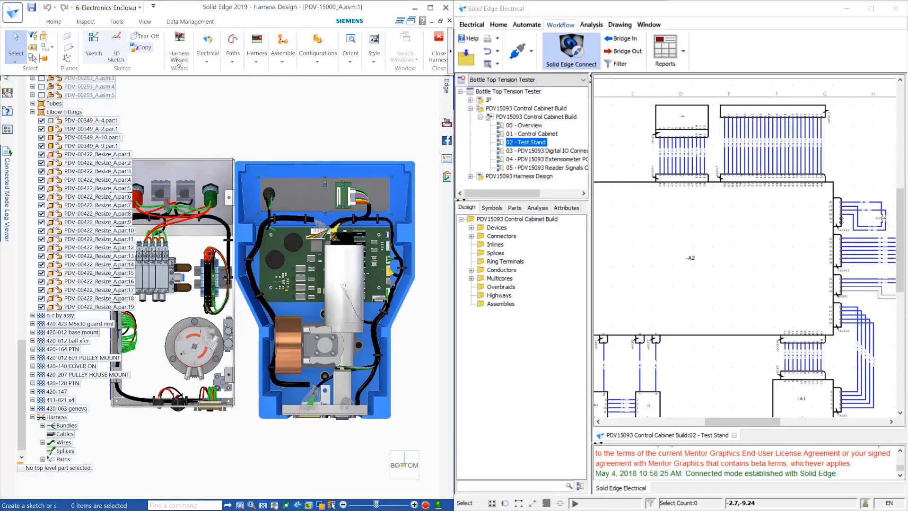
left_click(206, 56)
left_click(237, 87)
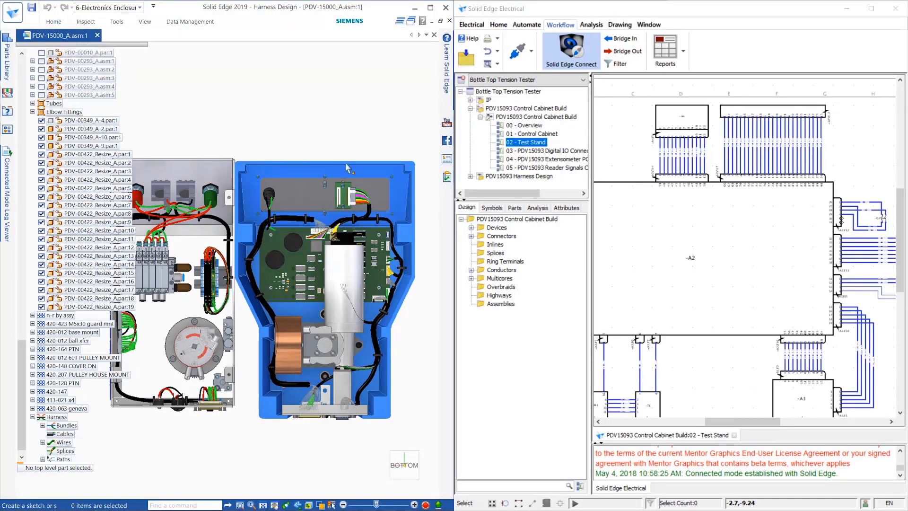
scroll(298, 249, "up", 2)
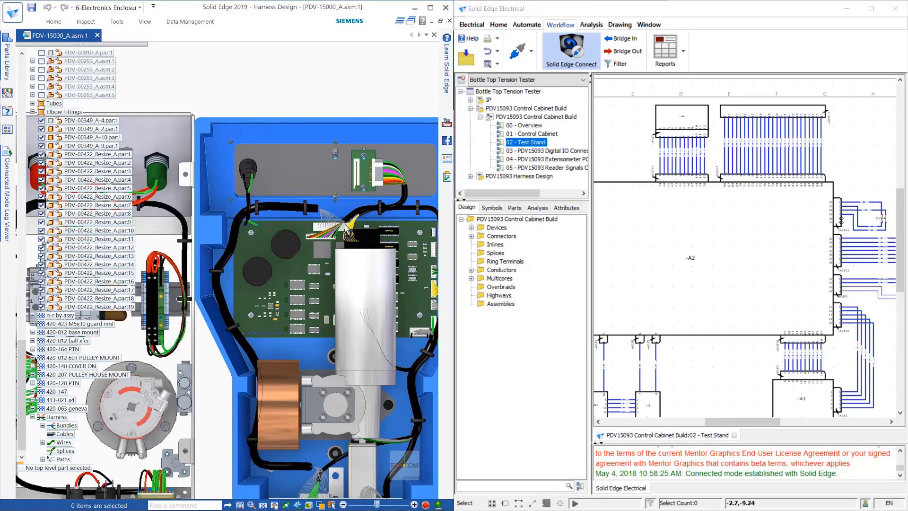
left_click(323, 233)
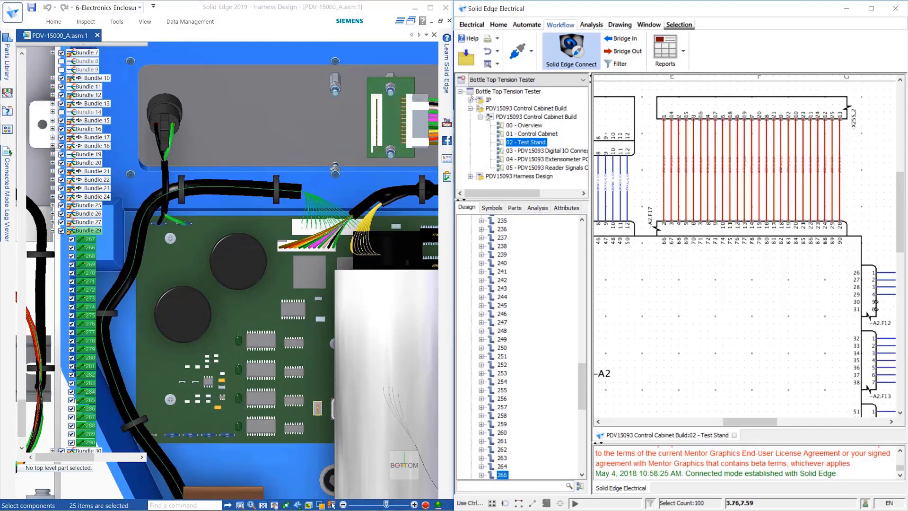
Set the selected conductors' colour to P:Violet in Properties, then deselect them
key("Menu")
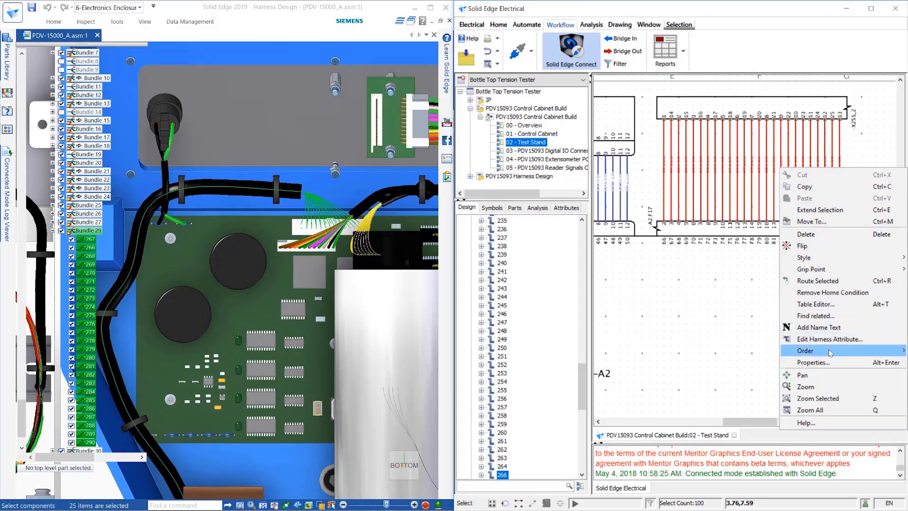
left_click(829, 363)
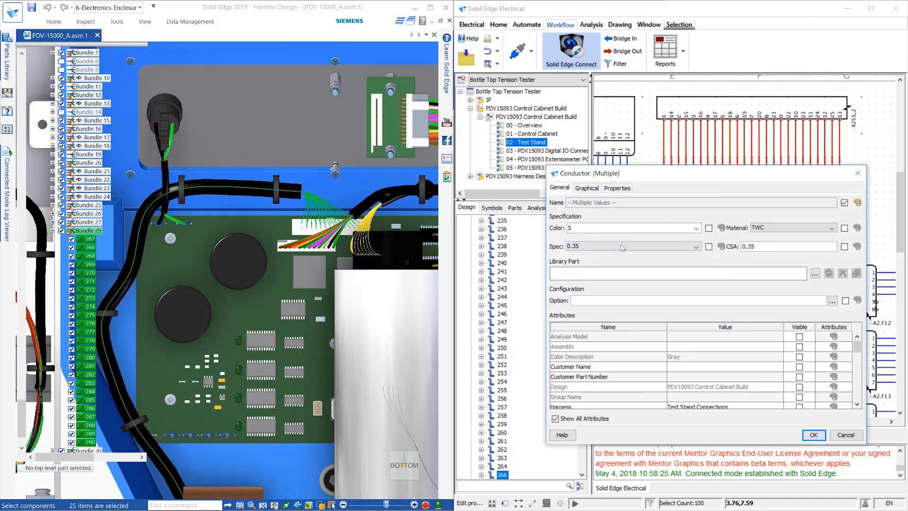
left_click(697, 229)
scroll(654, 269, "down", 2)
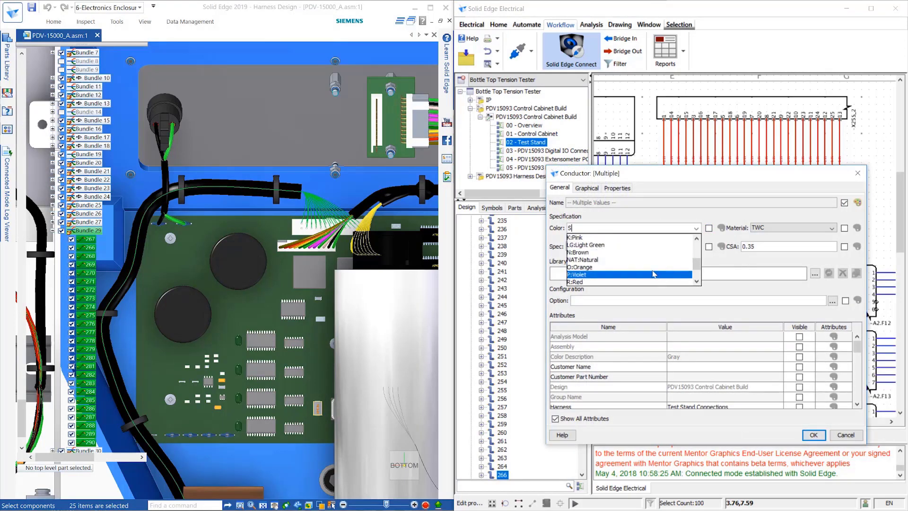
left_click(654, 275)
left_click(813, 435)
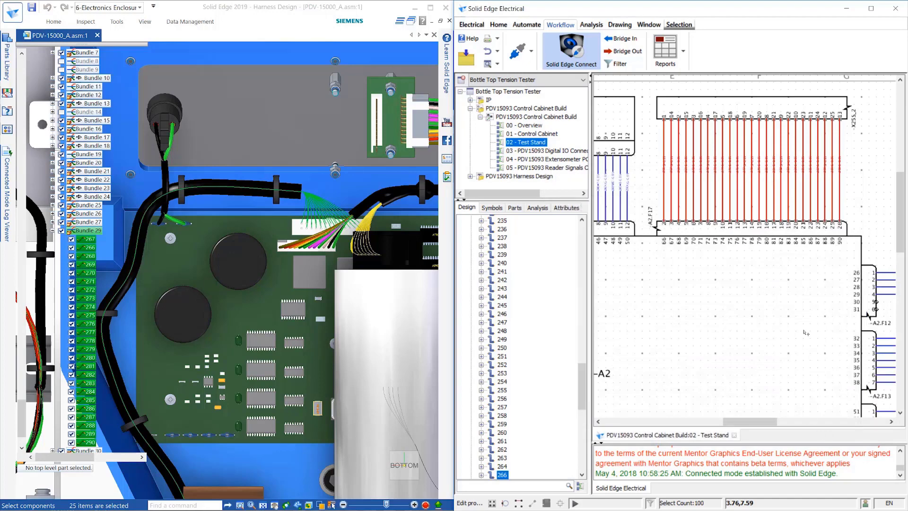
left_click(807, 333)
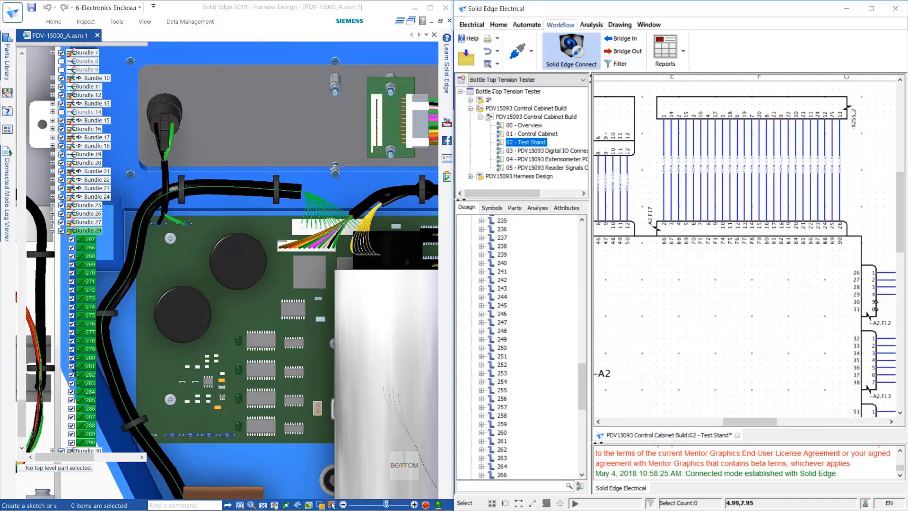
Include both harnesses, CONTROL HARNESS among them, in the bridge filter and bridge out to Solid Edge
left_click(618, 63)
left_click(639, 207)
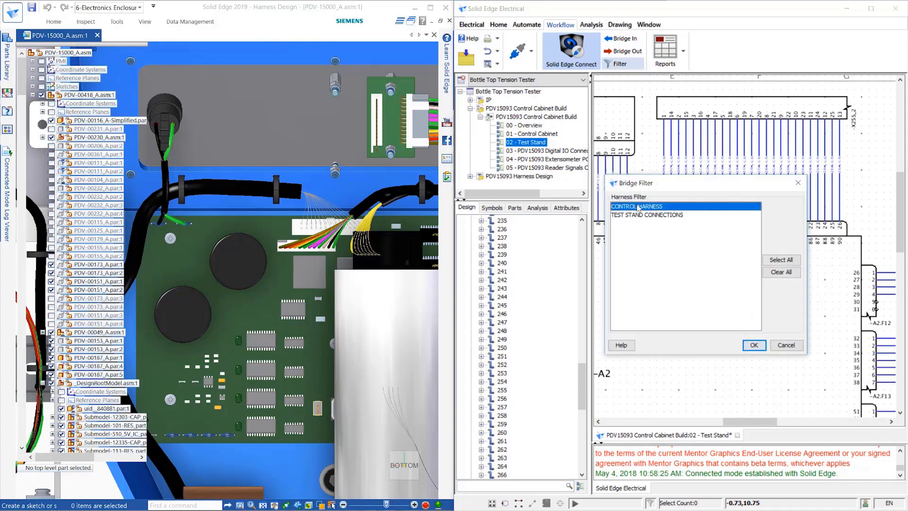
left_click(781, 259)
left_click(756, 345)
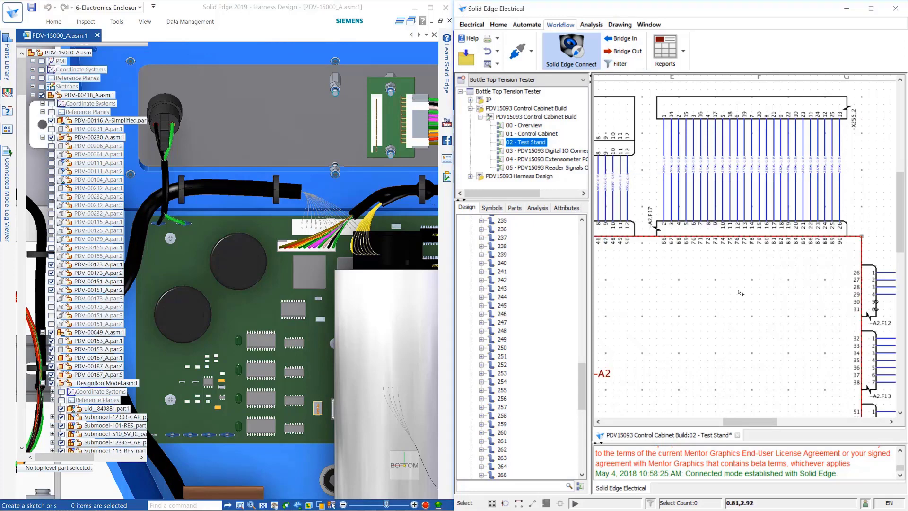
left_click(624, 51)
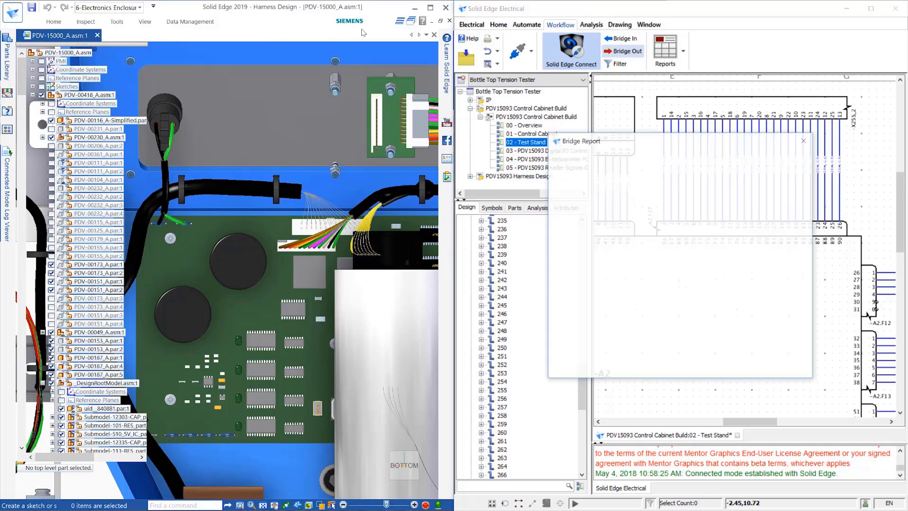
Close the Bridge Report and update the 3D harness wiring in Solid Edge
scroll(715, 317, "down", 5)
left_click(796, 372)
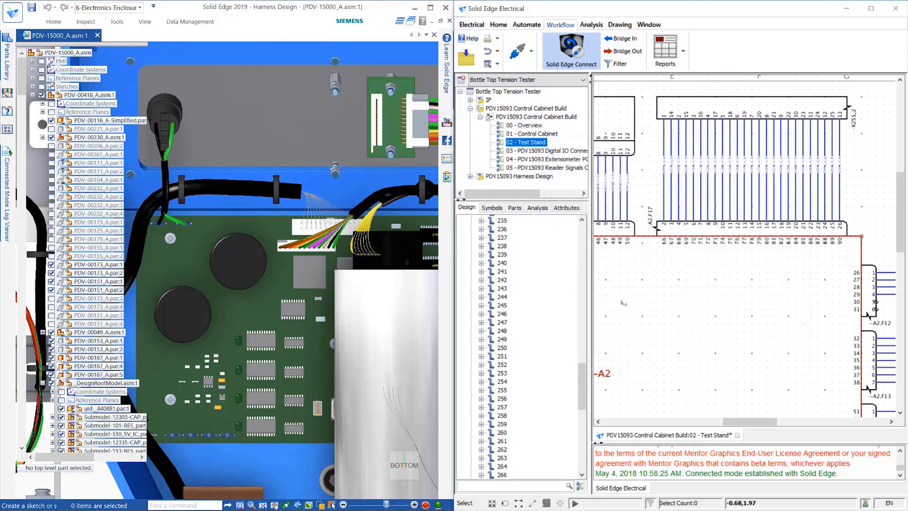
left_click(59, 21)
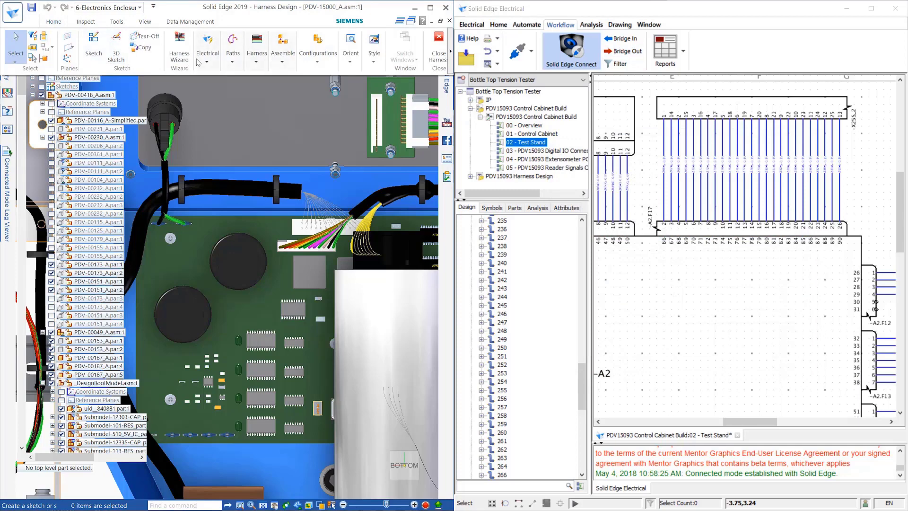
left_click(260, 83)
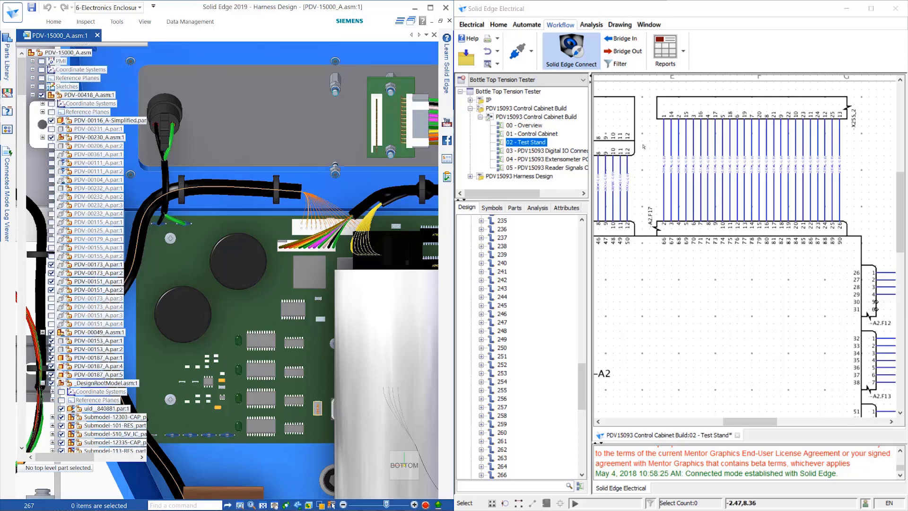
Box-select the schematic wires and set their colour to W:White in Properties
left_click_drag(643, 147, 873, 195)
right_click(843, 170)
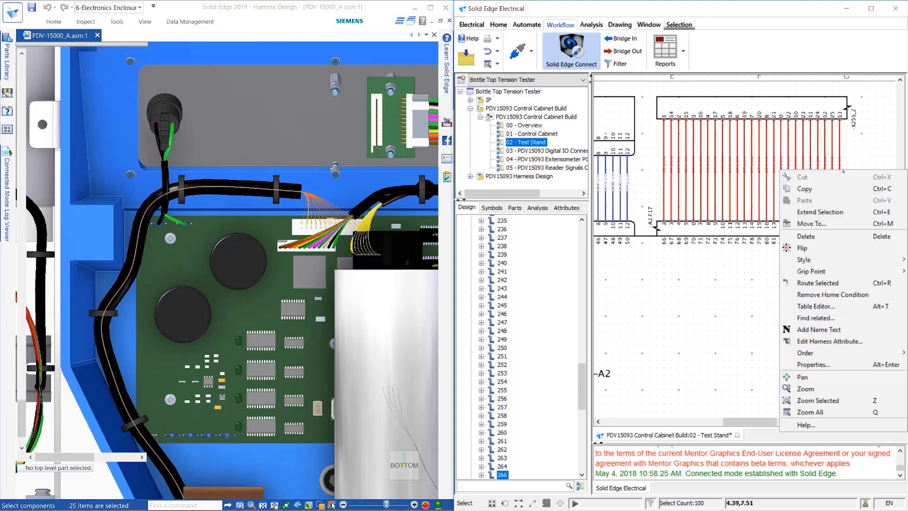
left_click(814, 365)
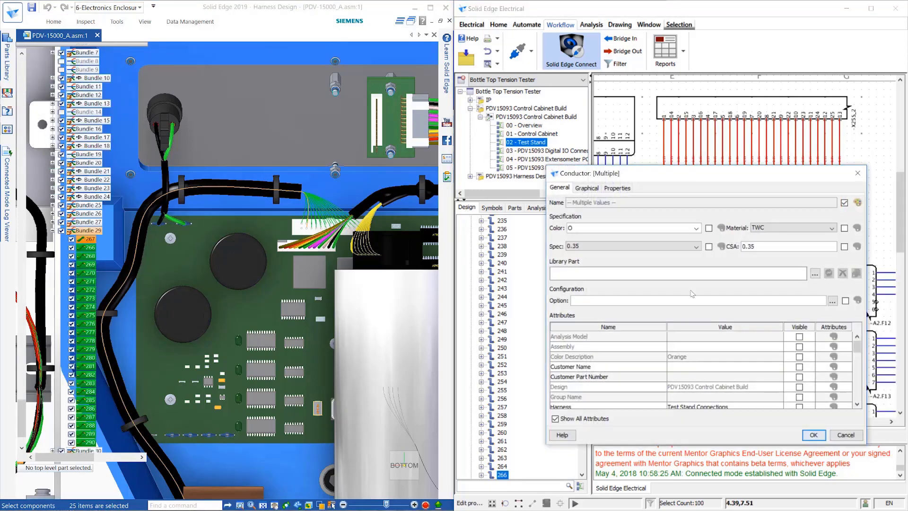
left_click(696, 228)
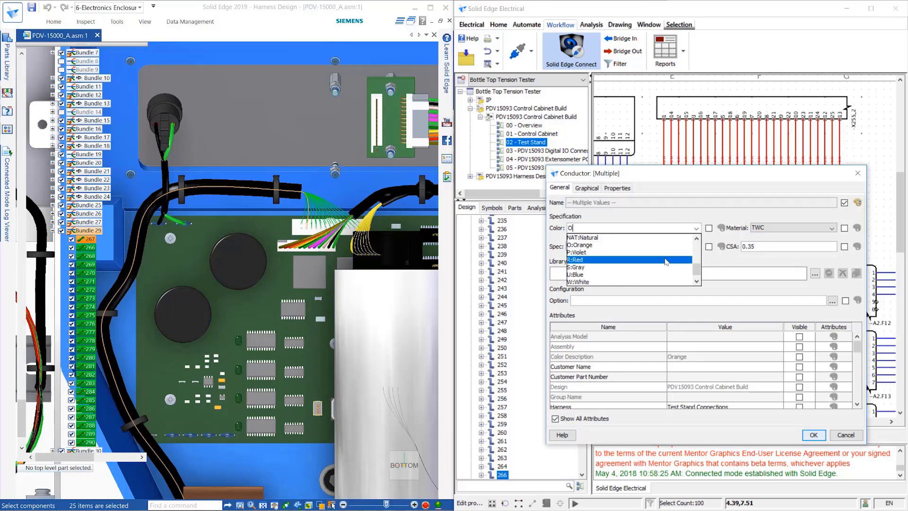
left_click(639, 277)
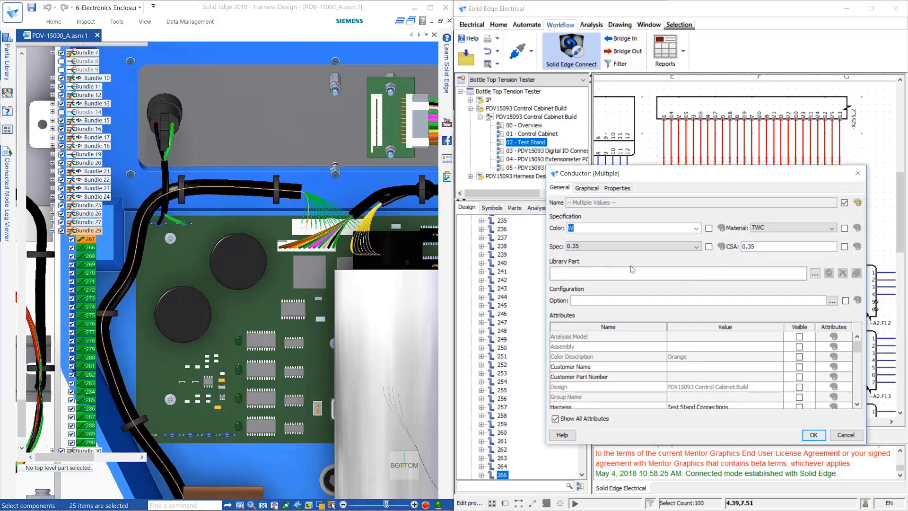
left_click(813, 435)
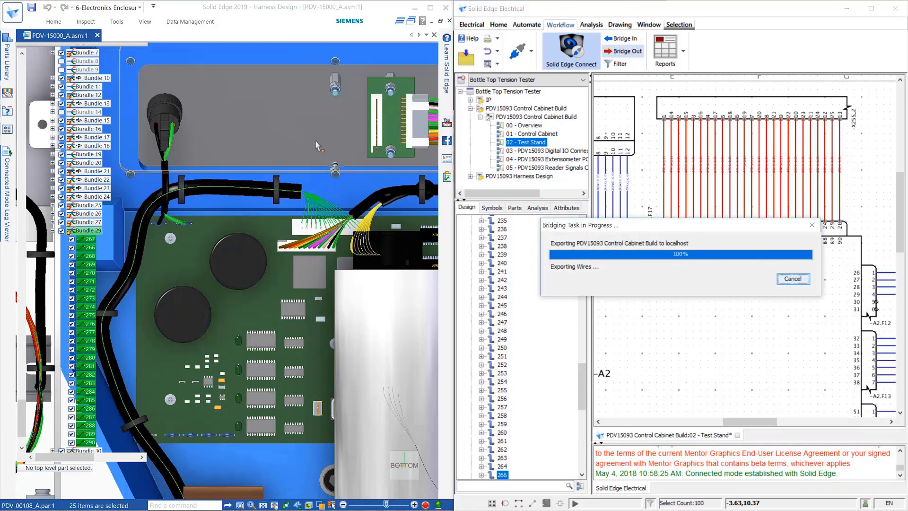
Update the Solid Edge 3D harness from the bridged design and close the export bridge report
left_click(54, 22)
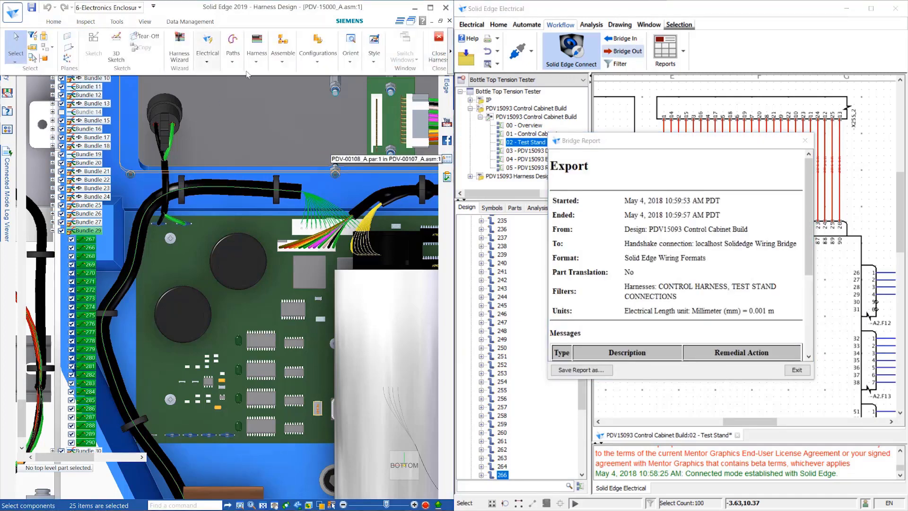
left_click(207, 48)
left_click(272, 93)
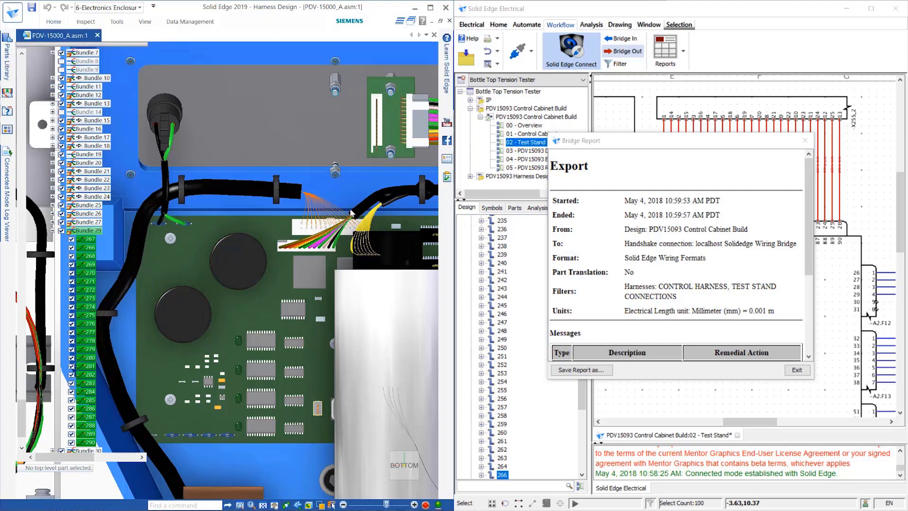
left_click(797, 370)
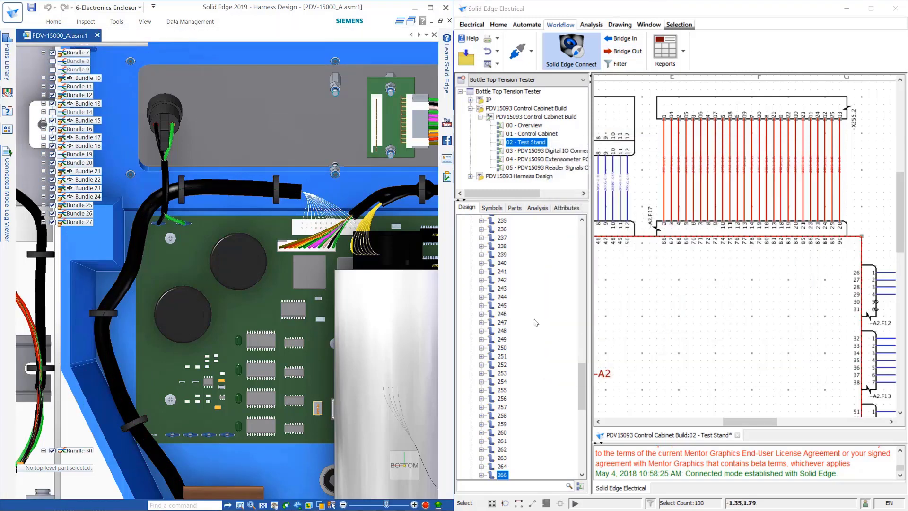